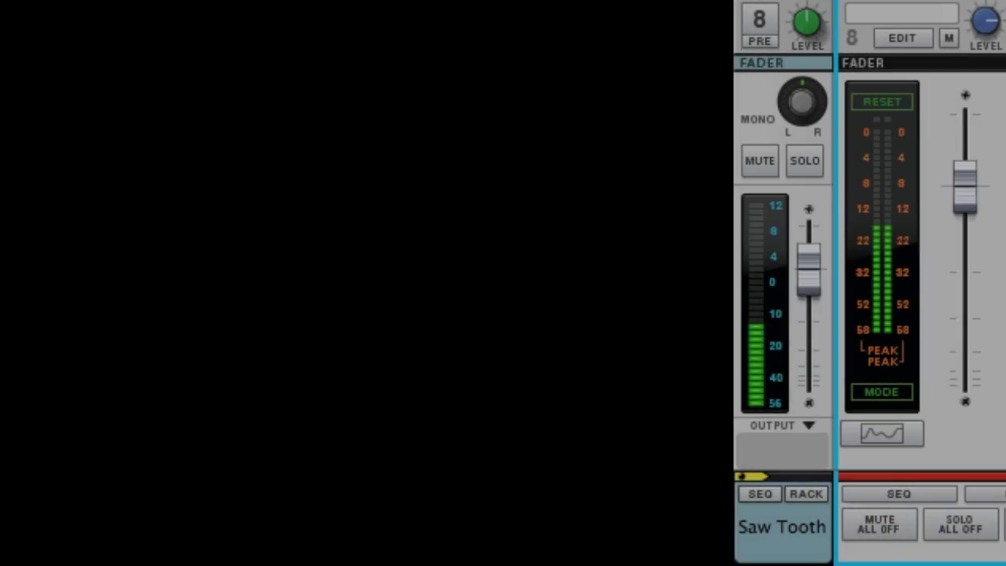
# - Open the Spectrum EQ analyser and lower SubTractor Filter 1 frequency to about 115
pyautogui.click(882, 432)
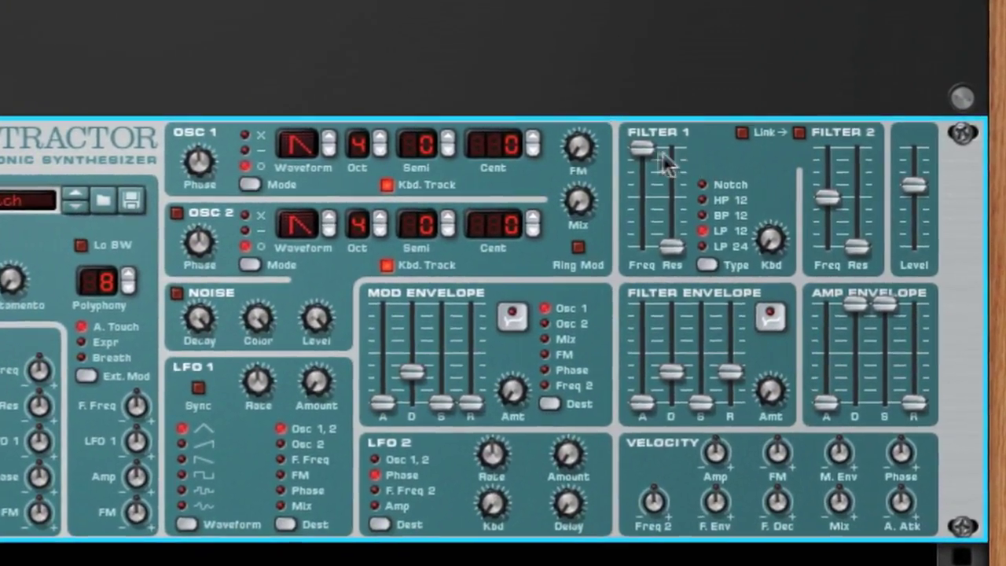
pyautogui.moveTo(621, 145); pyautogui.dragTo(445, 270)
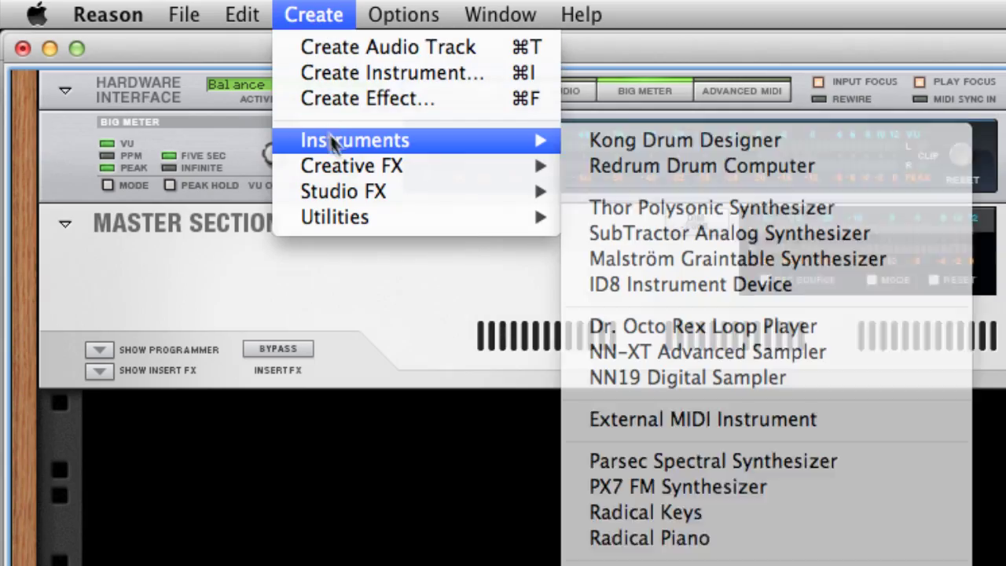
# - Create a Parsec Spectral Synthesizer and use Reset Device to return it to Init Patch
pyautogui.click(731, 517)
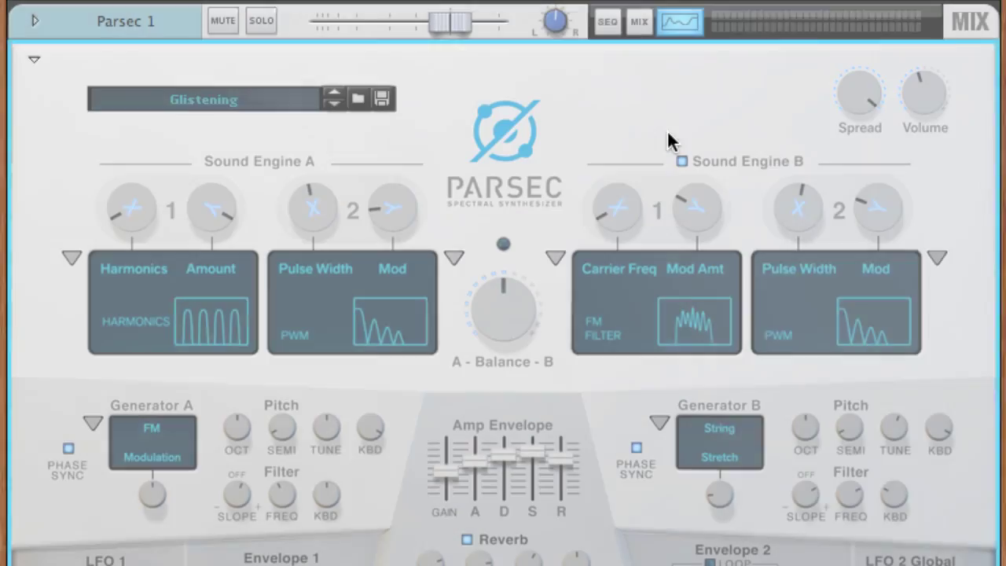
pyautogui.rightClick(668, 133)
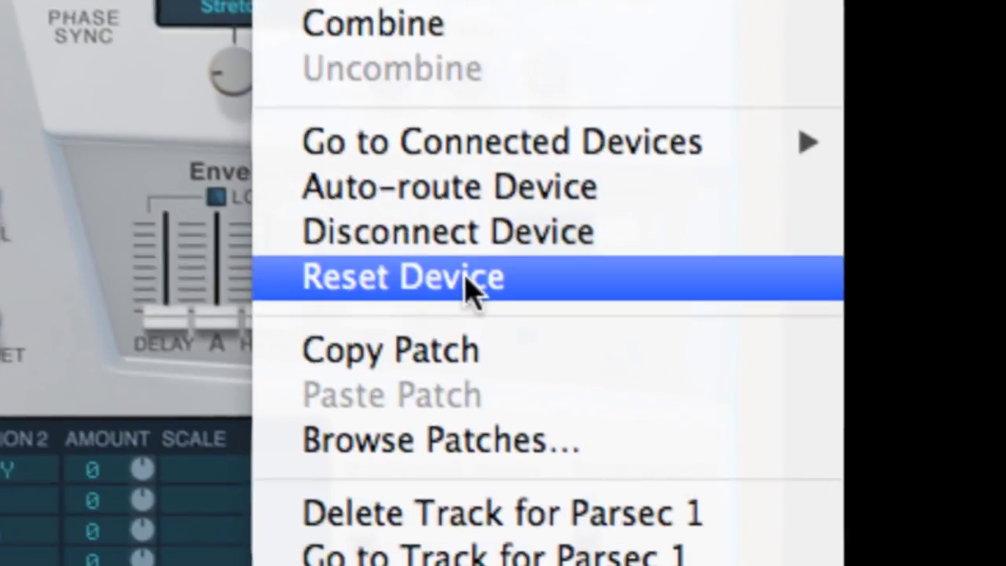
pyautogui.click(807, 562)
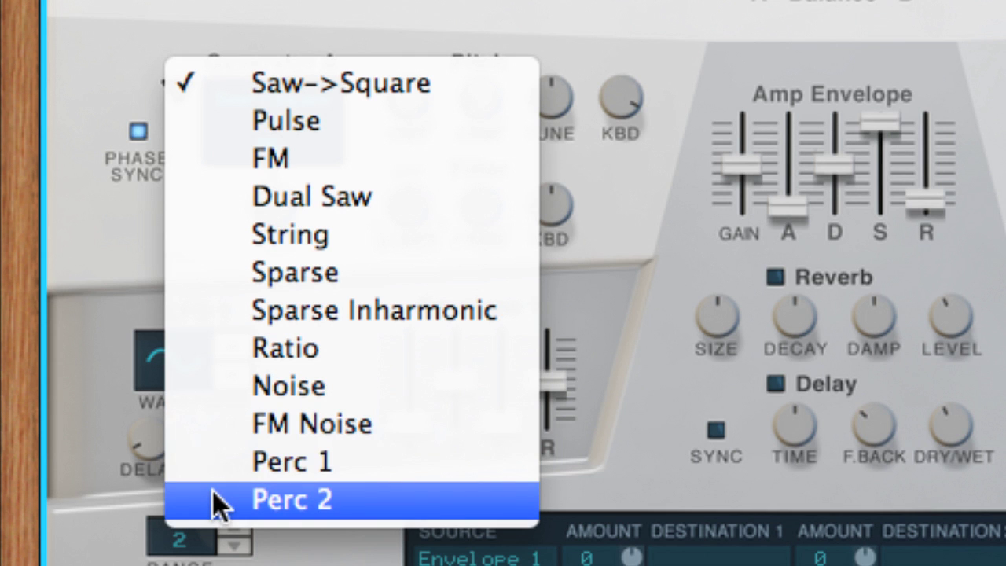
pyautogui.press('Escape')
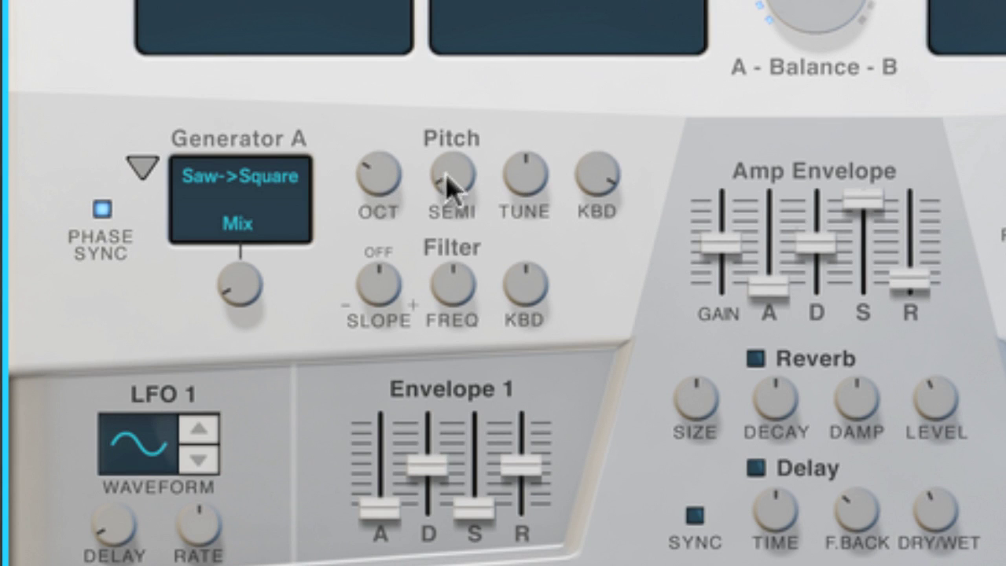
# - Raise Generator A's semitones, detune it slightly down, change its filter slope and sweep its filter frequency
pyautogui.moveTo(446, 175); pyautogui.dragTo(467, 146)
pyautogui.moveTo(527, 181); pyautogui.dragTo(531, 202)
pyautogui.moveTo(384, 295); pyautogui.dragTo(389, 330)
pyautogui.moveTo(448, 299); pyautogui.dragTo(446, 347)
pyautogui.moveTo(420, 288); pyautogui.dragTo(398, 220)
pyautogui.moveTo(395, 277); pyautogui.dragTo(392, 334)
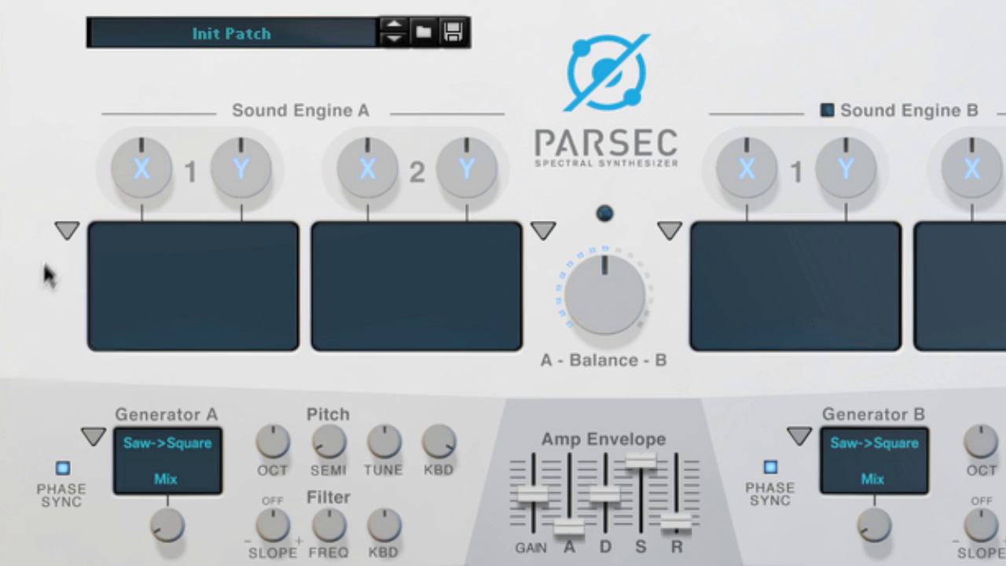
# - Audition Bandpass and Ensemble 1 in Engine A slot 1, then settle on LPF 12
pyautogui.click(63, 229)
pyautogui.click(96, 349)
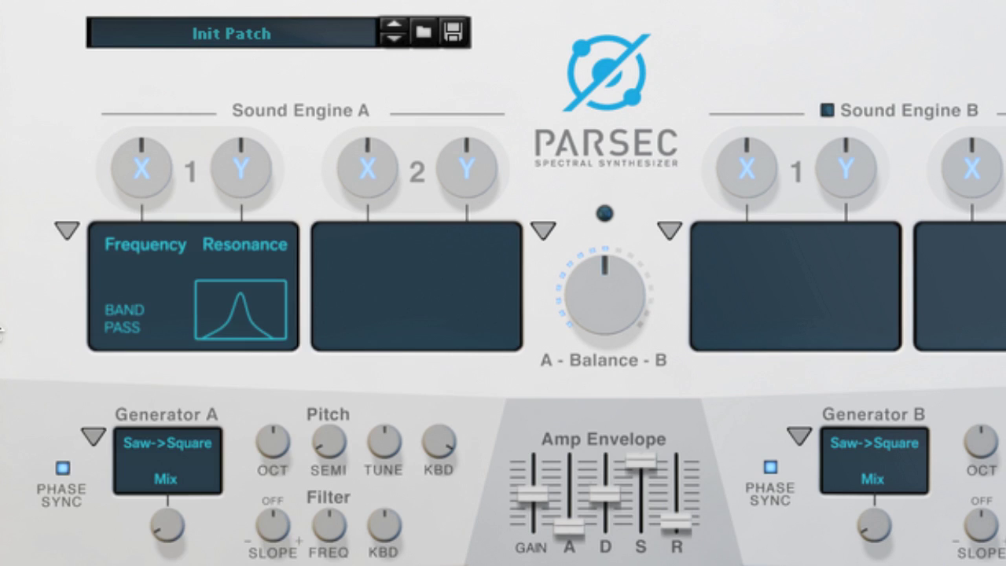
pyautogui.click(68, 231)
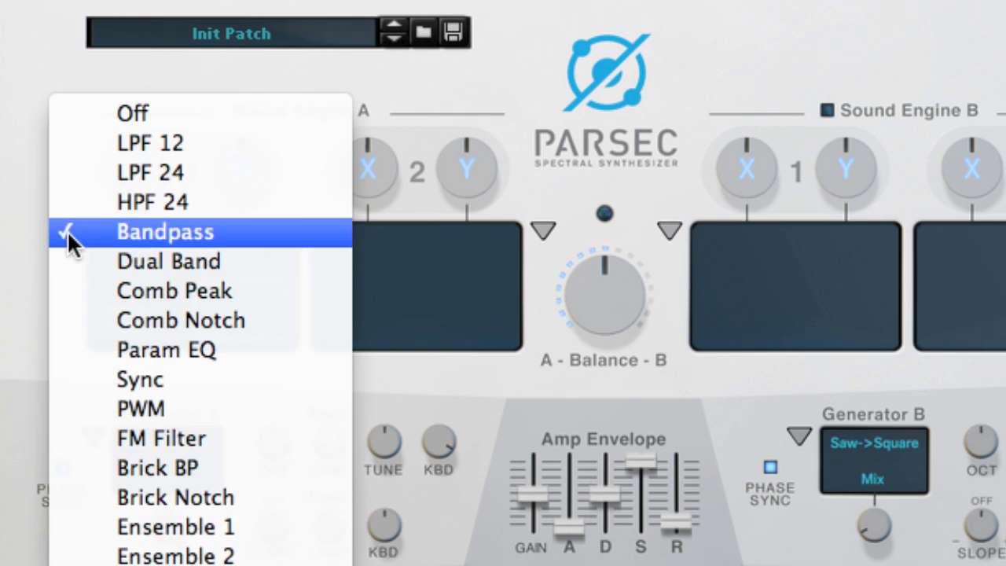
pyautogui.click(115, 529)
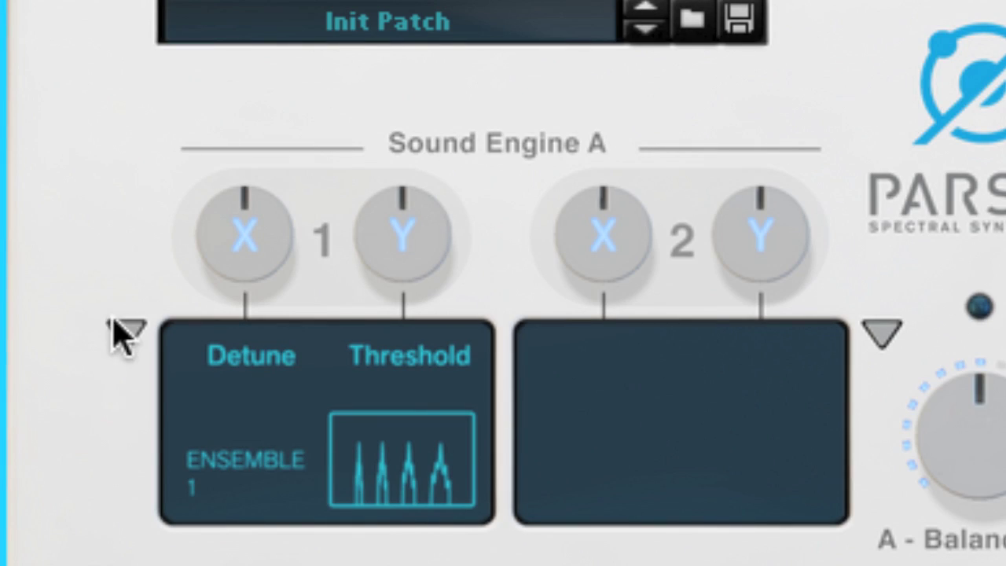
pyautogui.click(122, 332)
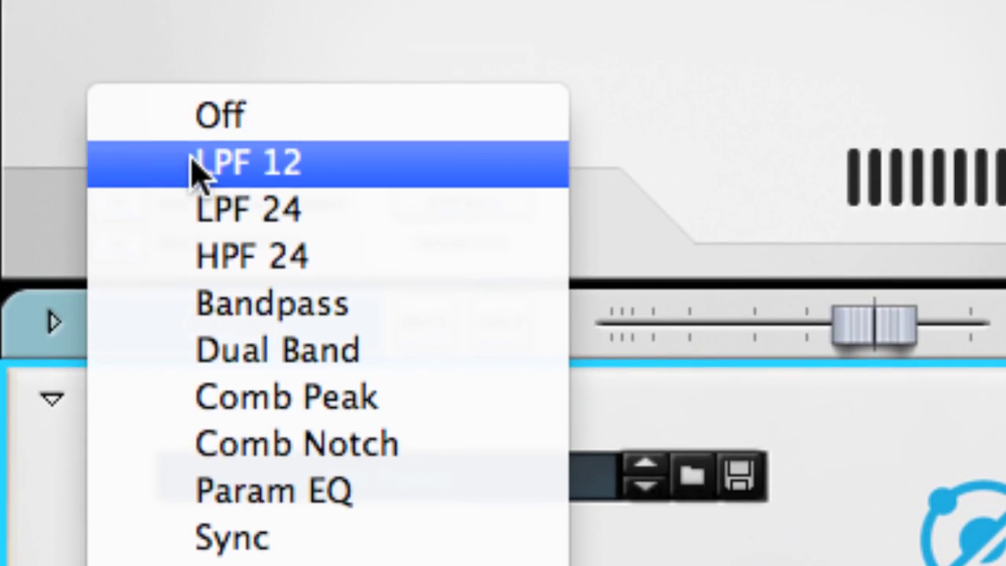
pyautogui.click(197, 162)
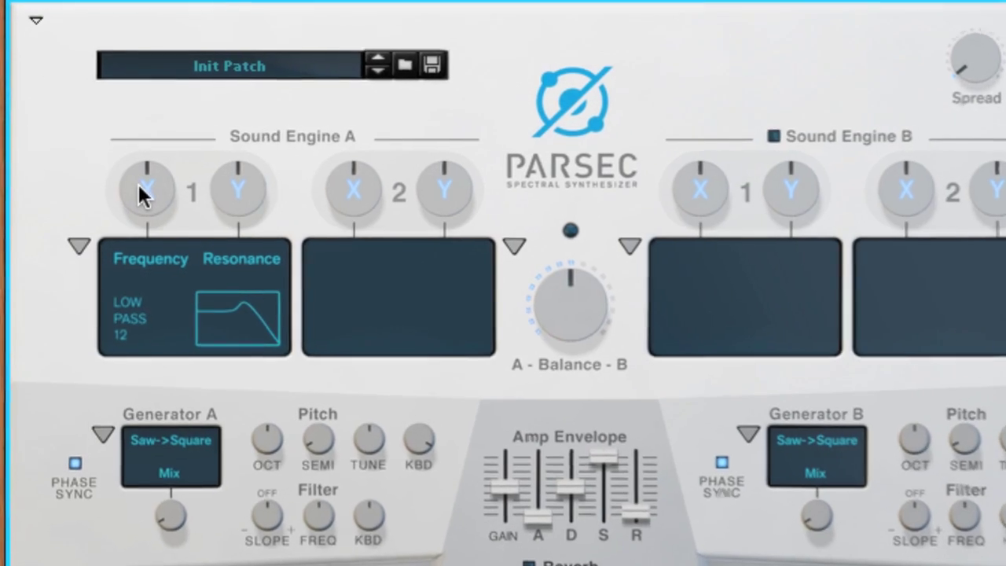
# - Sweep the Engine A low-pass frequency, then switch slot 1 to Brick BP
pyautogui.moveTo(138, 184); pyautogui.dragTo(133, 200)
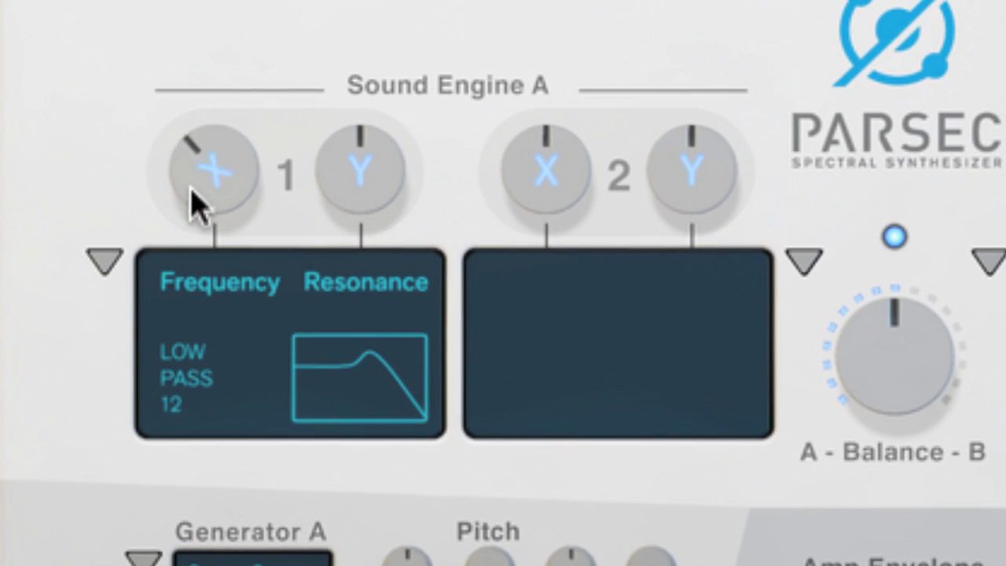
pyautogui.moveTo(196, 205); pyautogui.dragTo(165, 220)
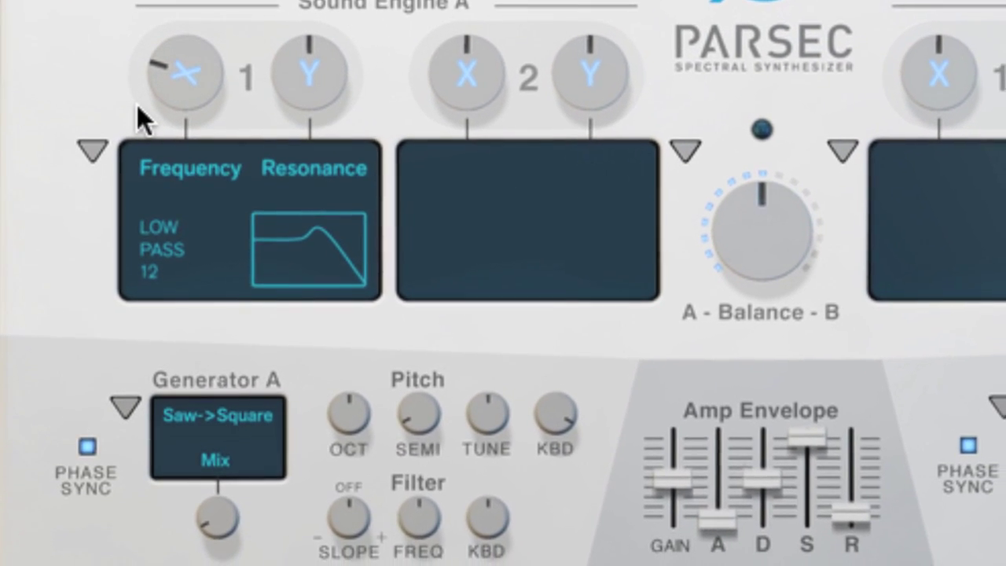
pyautogui.click(81, 137)
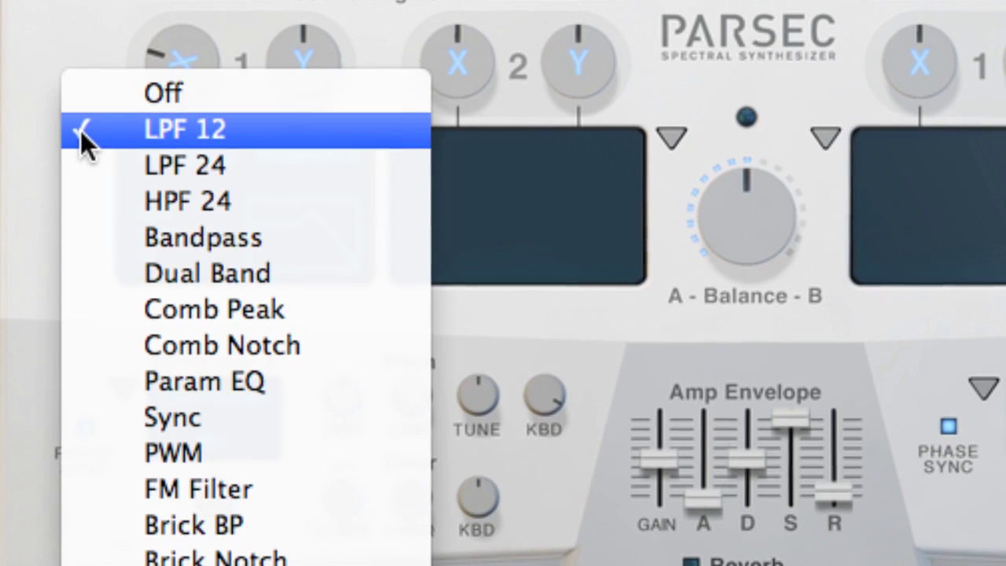
pyautogui.click(154, 523)
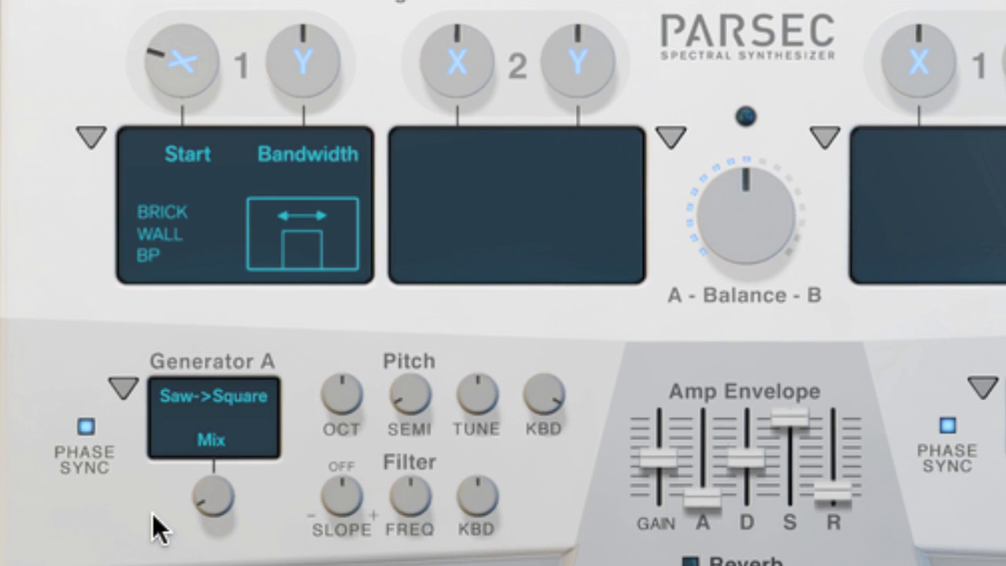
# - Narrow the Brick BP bandwidth and lower its start frequency to expose a harmonic
pyautogui.moveTo(284, 63); pyautogui.dragTo(284, 119)
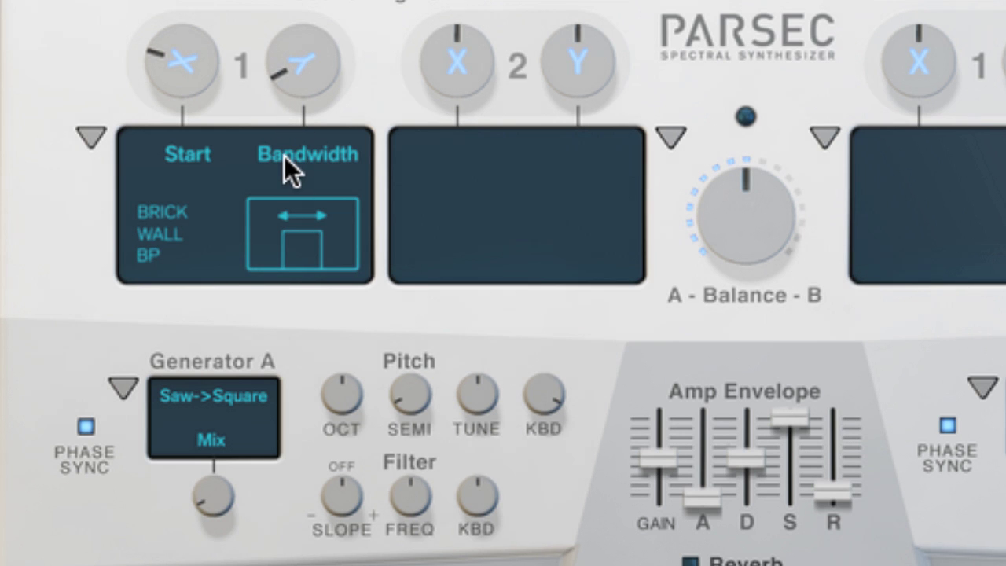
pyautogui.moveTo(181, 84)
pyautogui.mouseDown()
pyautogui.moveTo(174, 92)
pyautogui.moveTo(188, 88)
pyautogui.moveTo(186, 37)
pyautogui.moveTo(174, 74)
pyautogui.mouseUp()
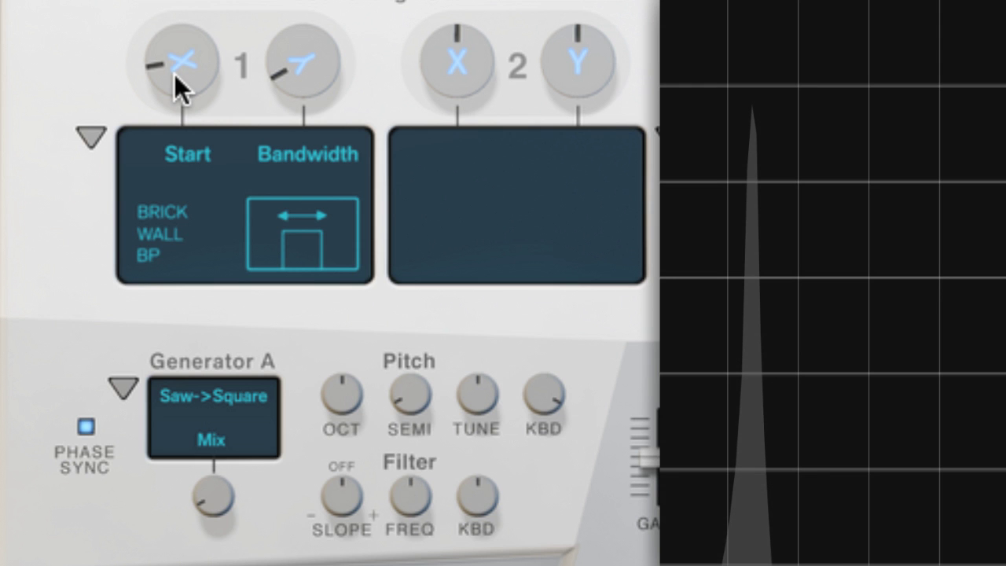
pyautogui.moveTo(175, 74)
pyautogui.mouseDown()
pyautogui.moveTo(164, 50)
pyautogui.moveTo(162, 69)
pyautogui.mouseUp()
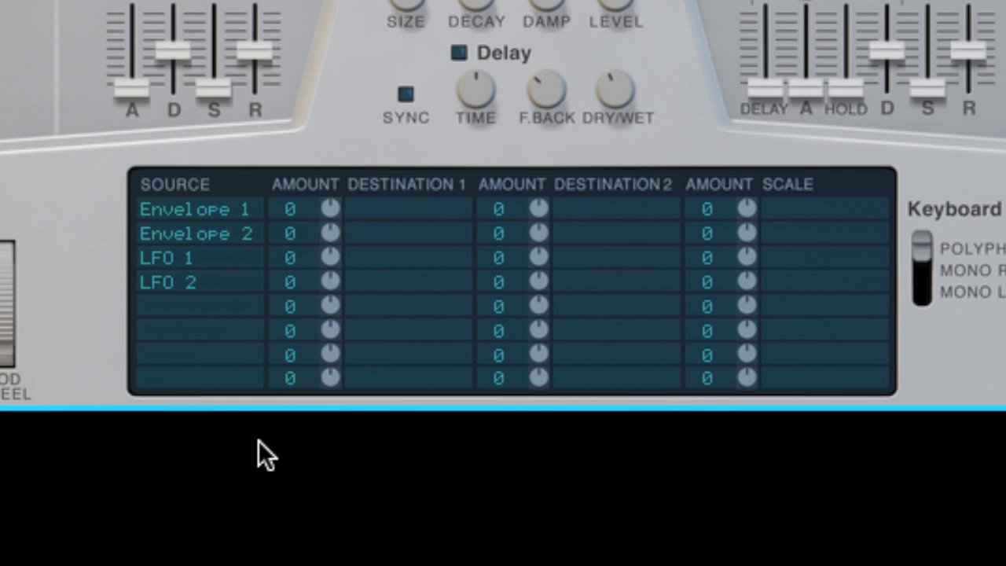
# - Route LFO 1's Destination 1 to A Mod1 X in the modulation matrix
pyautogui.click(182, 262)
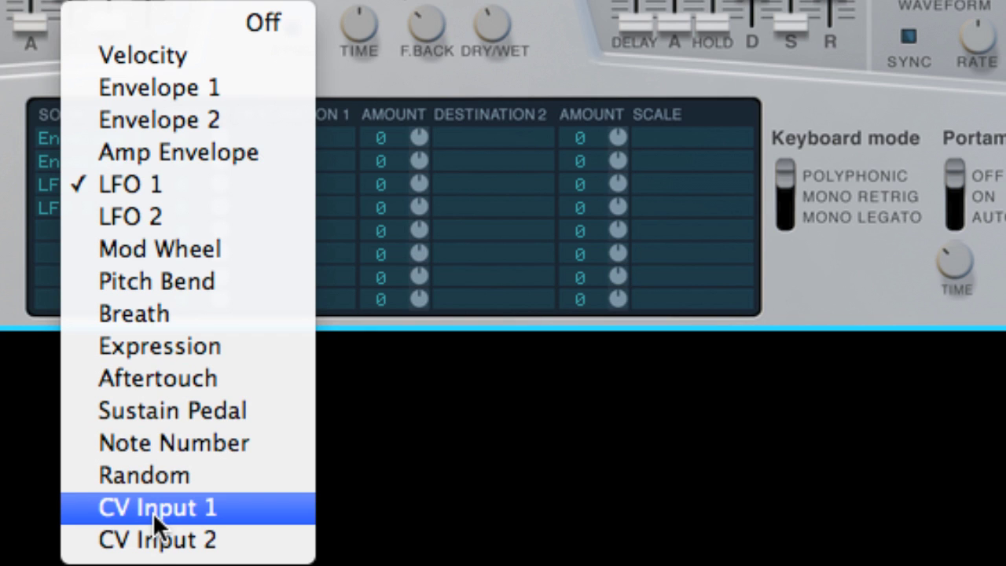
pyautogui.click(96, 319)
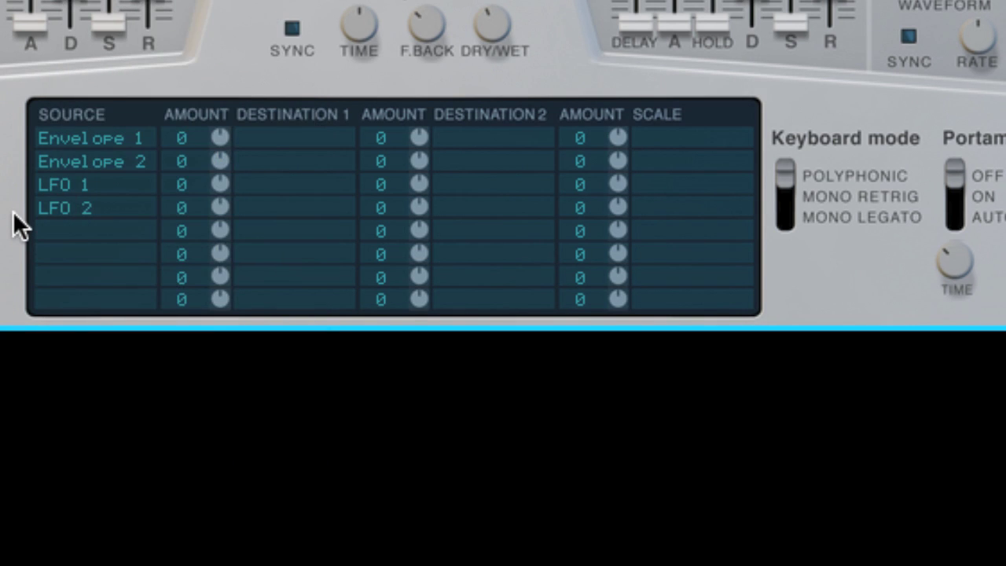
pyautogui.click(294, 177)
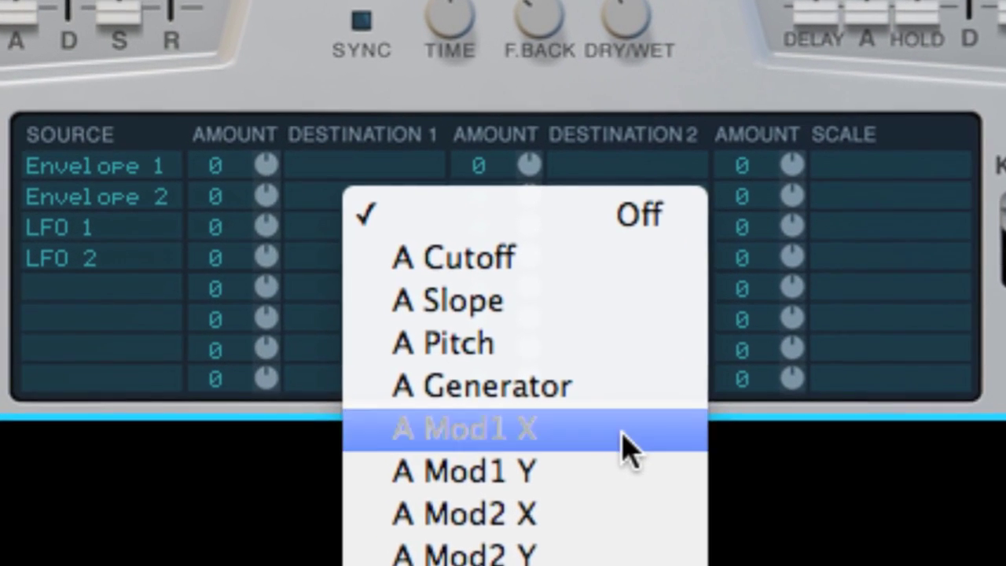
pyautogui.click(629, 450)
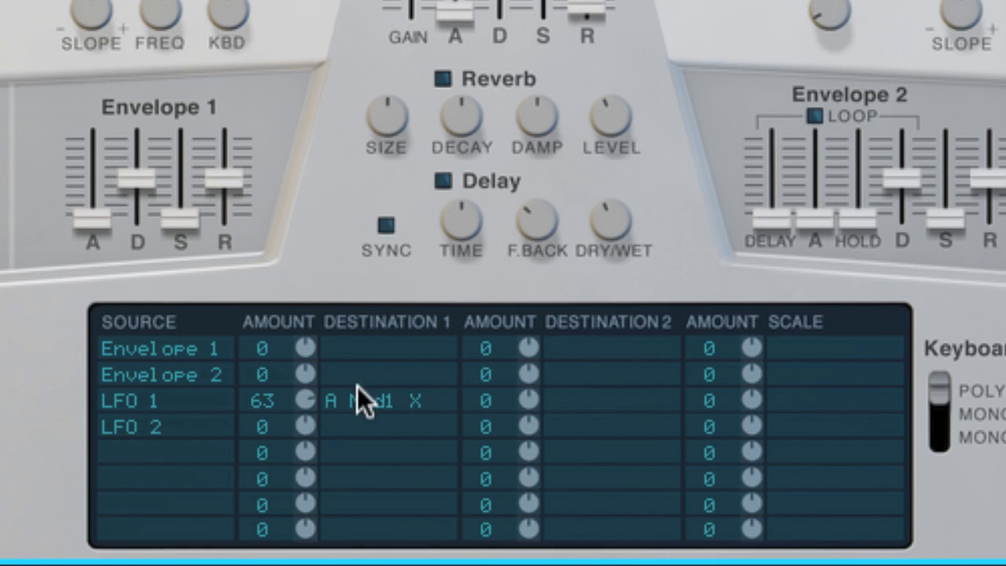
# - Bring up the destination choices for LFO 1's first mod-matrix slot
pyautogui.click(902, 478)
# - Clear LFO 1's destination to Off and send Envelope 1 to A Mod1 X at amount 66
pyautogui.press('Return')
pyautogui.click(353, 347)
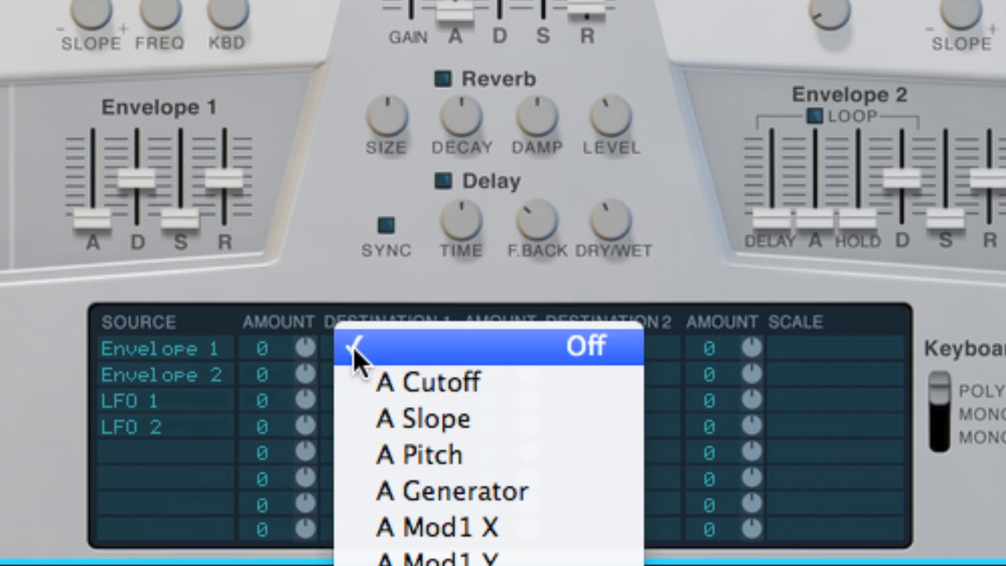
pyautogui.click(417, 527)
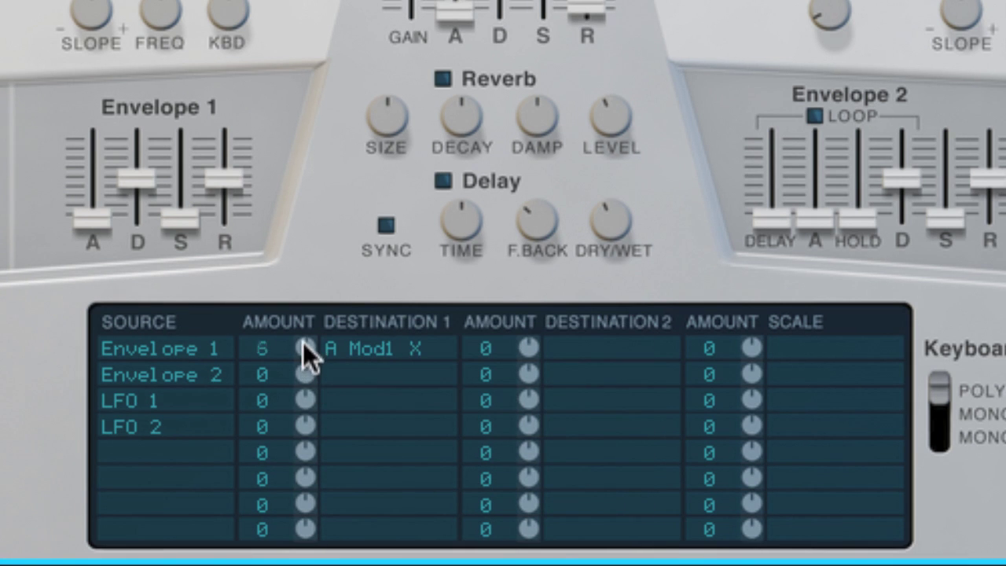
pyautogui.moveTo(303, 323); pyautogui.dragTo(307, 305)
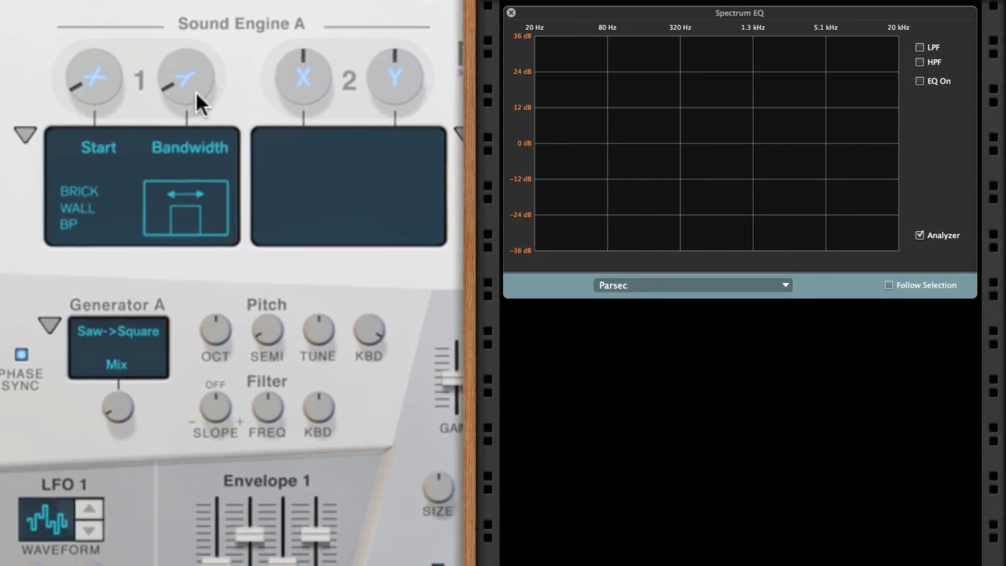
# - Widen Engine A's bandwidth, set Amp Envelope decay to zero and release to mid-level
pyautogui.moveTo(177, 94); pyautogui.dragTo(205, 70)
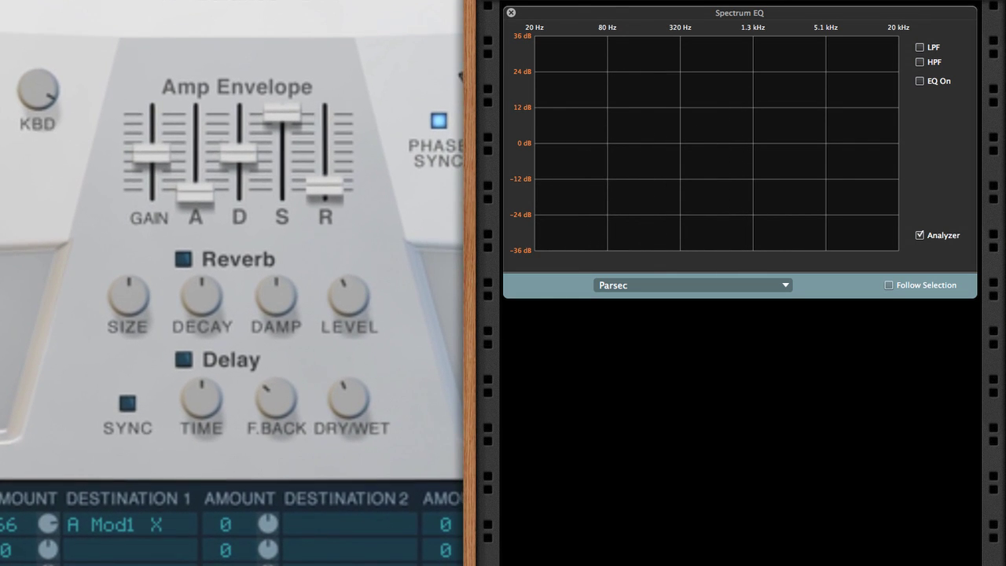
pyautogui.moveTo(223, 157); pyautogui.dragTo(290, 256)
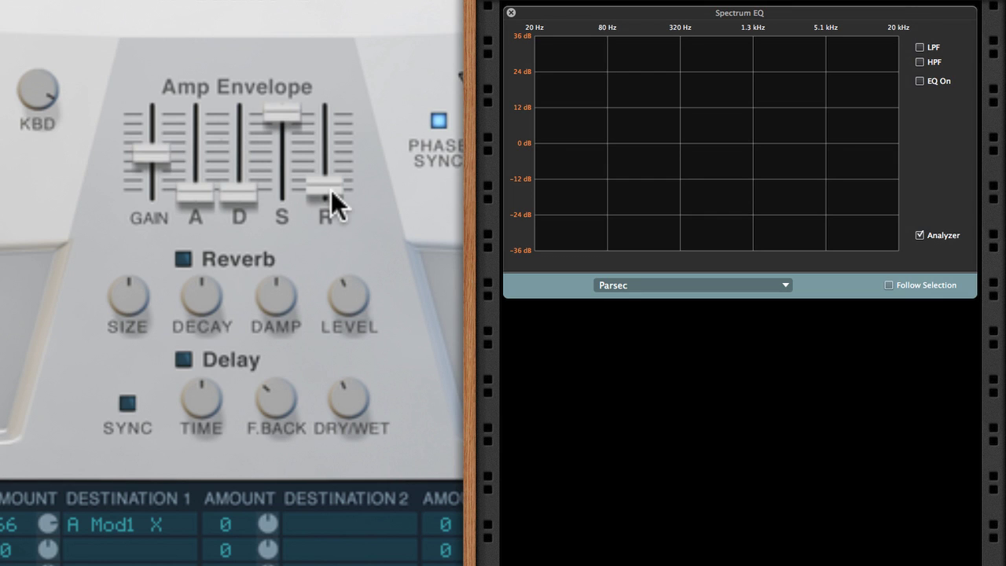
pyautogui.moveTo(331, 190); pyautogui.dragTo(338, 153)
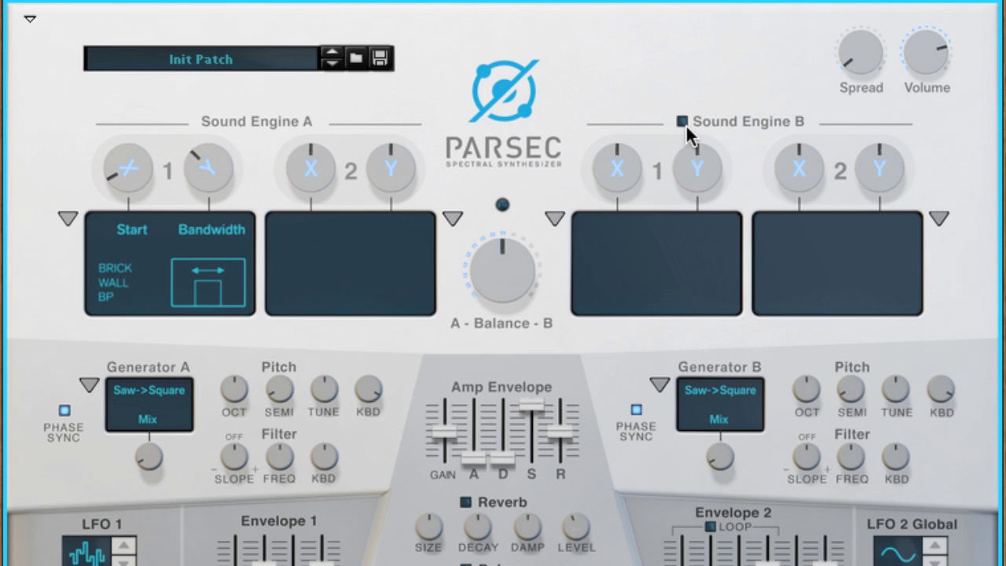
# - Set Generator B to String and Engine B's module to Param EQ, then lower Filter B frequency
pyautogui.click(657, 385)
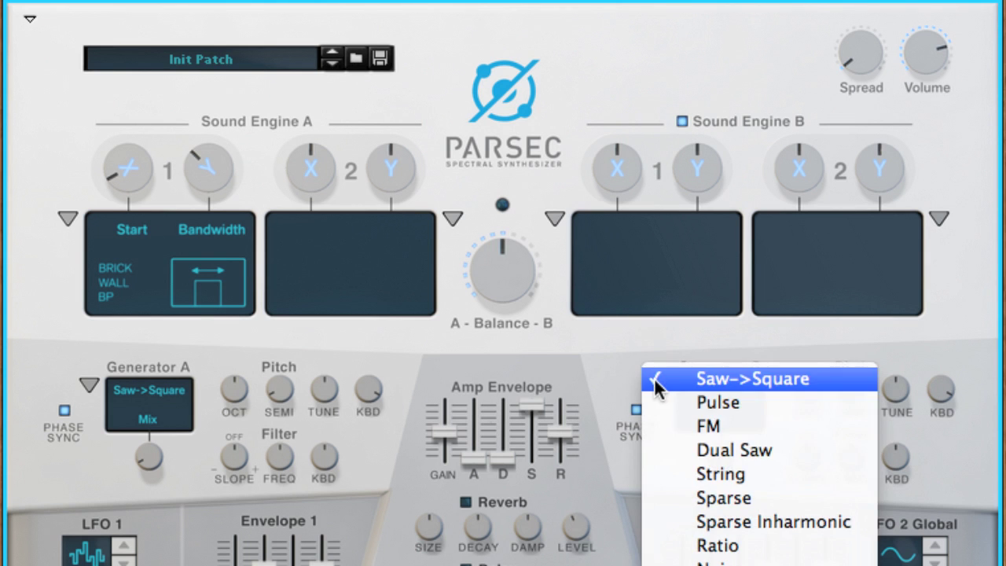
pyautogui.click(695, 476)
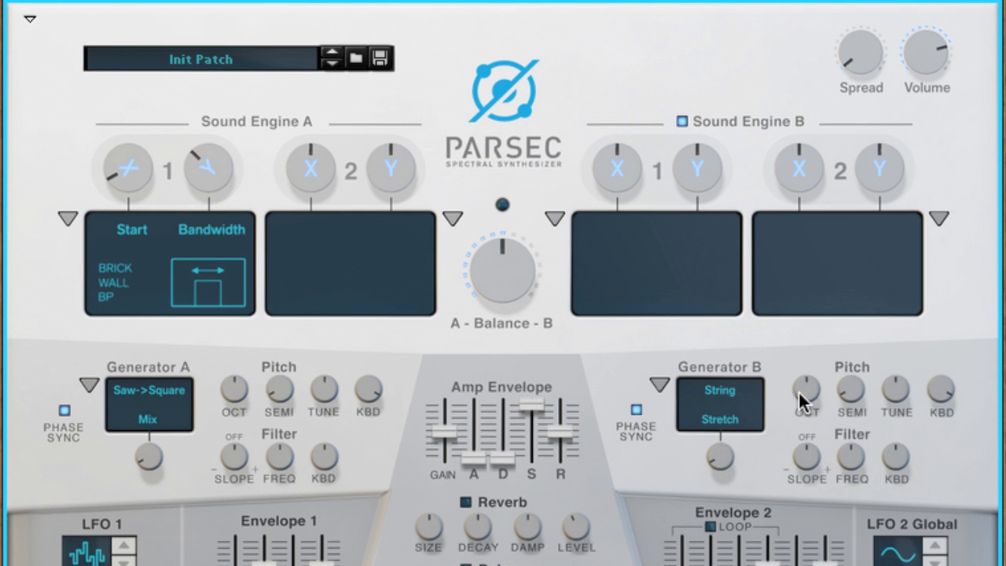
pyautogui.click(555, 219)
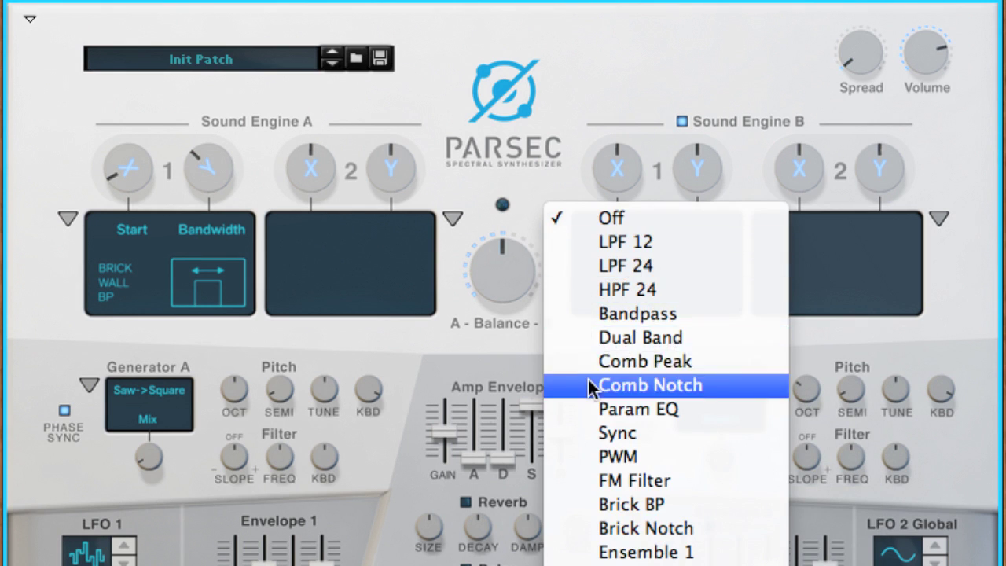
pyautogui.click(605, 410)
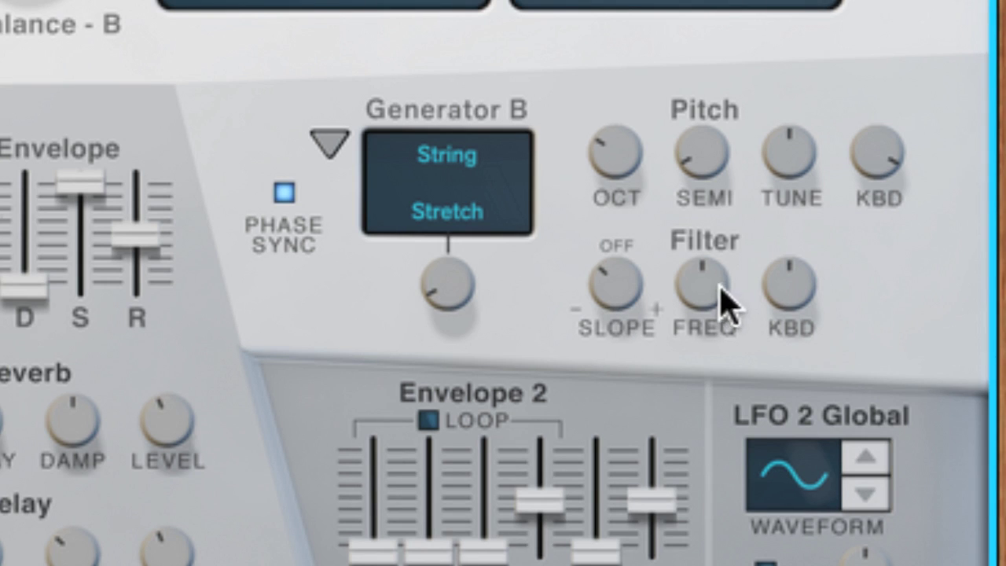
pyautogui.moveTo(858, 456); pyautogui.dragTo(847, 480)
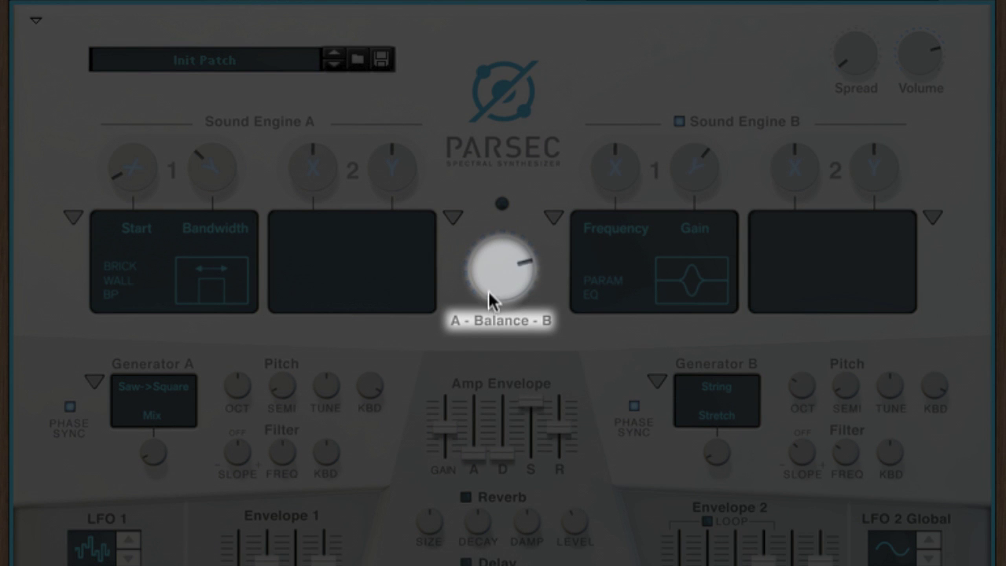
# - Turn the A-Balance-B knob counter-clockwise to shift the balance toward Sound Engine A
pyautogui.moveTo(497, 318); pyautogui.dragTo(504, 339)
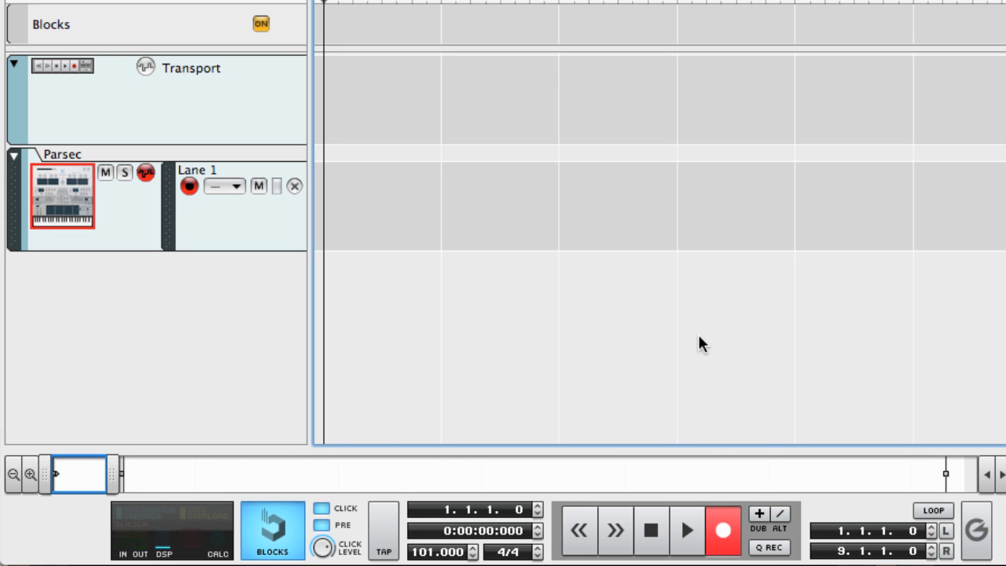
# - Record a short Parsec part as a clip on Lane 1, starting and stopping with Space
pyautogui.press('space')
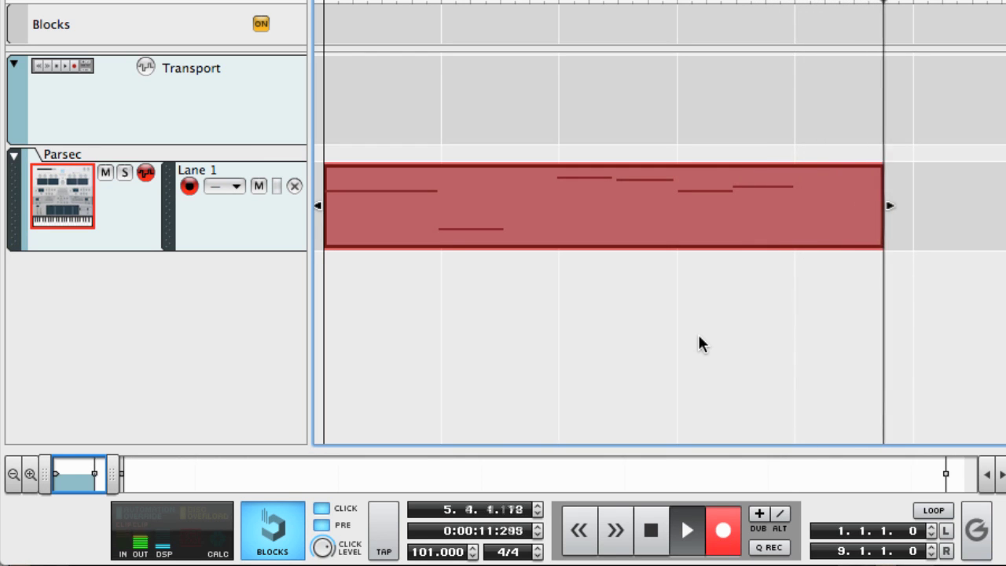
pyautogui.press('space')
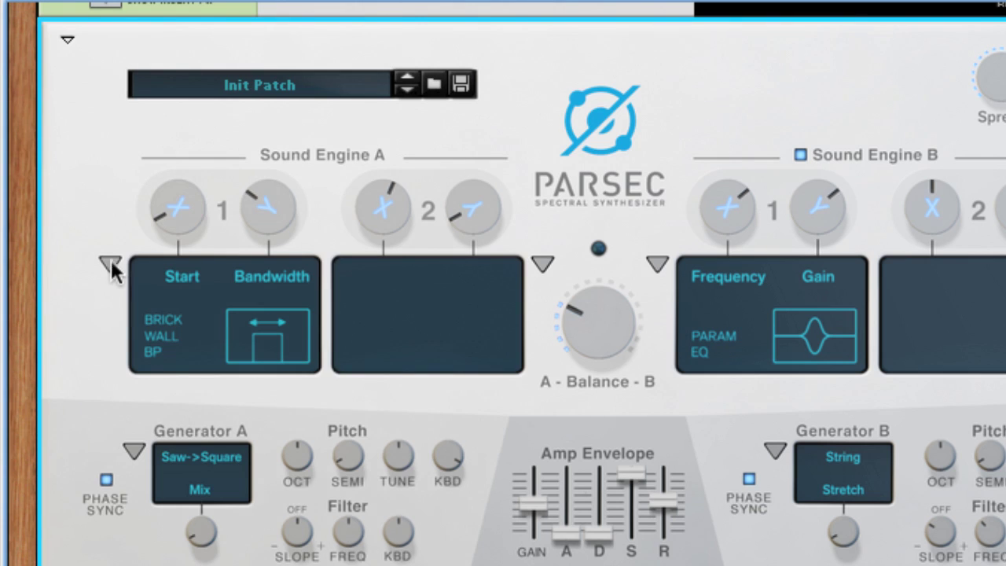
pyautogui.click(110, 264)
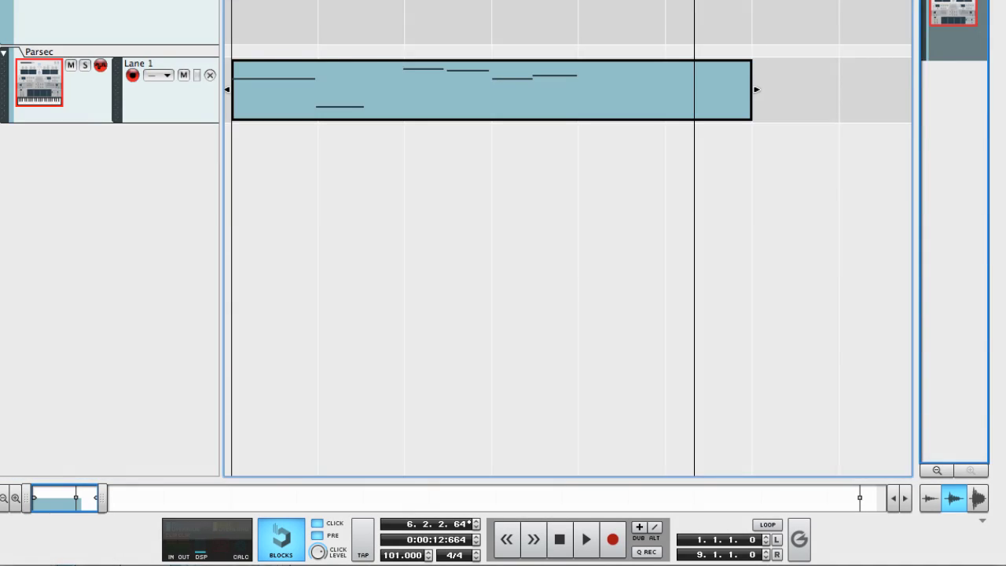
# - Add a Parsec Spectral Synthesizer and load the Combinator patch Parsec Drum Machine [Run]
pyautogui.click(322, 12)
pyautogui.moveTo(333, 136)
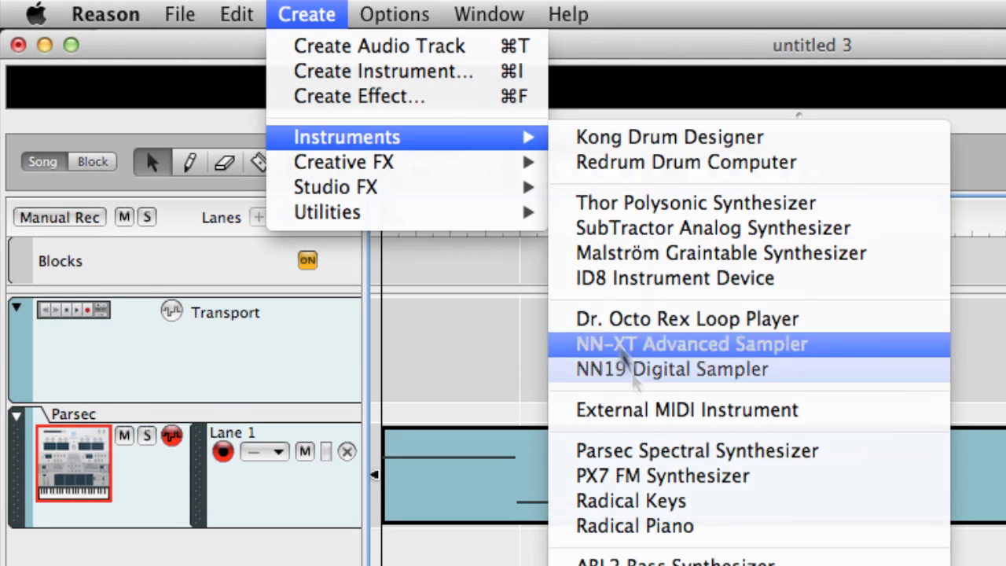
pyautogui.click(652, 448)
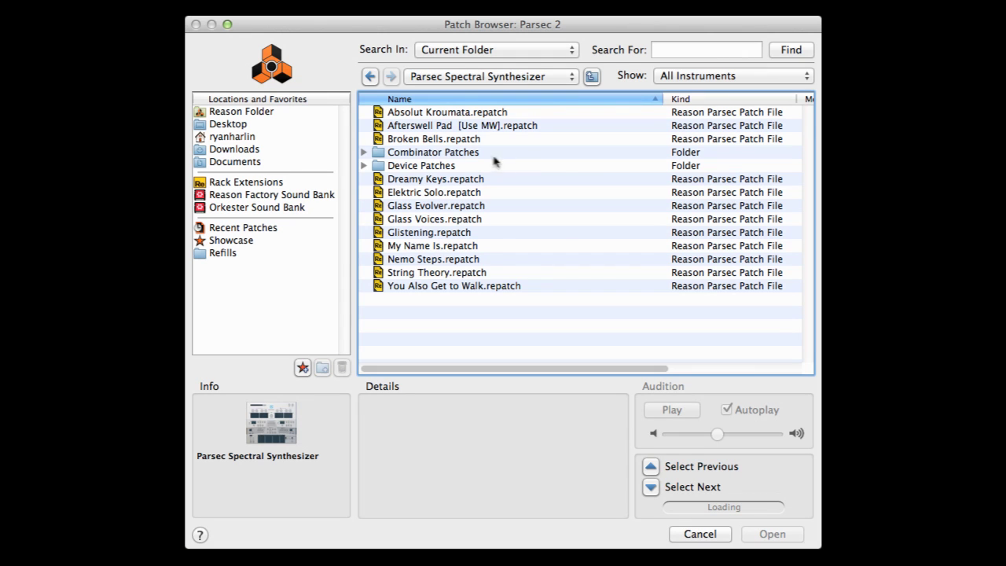
pyautogui.doubleClick(461, 151)
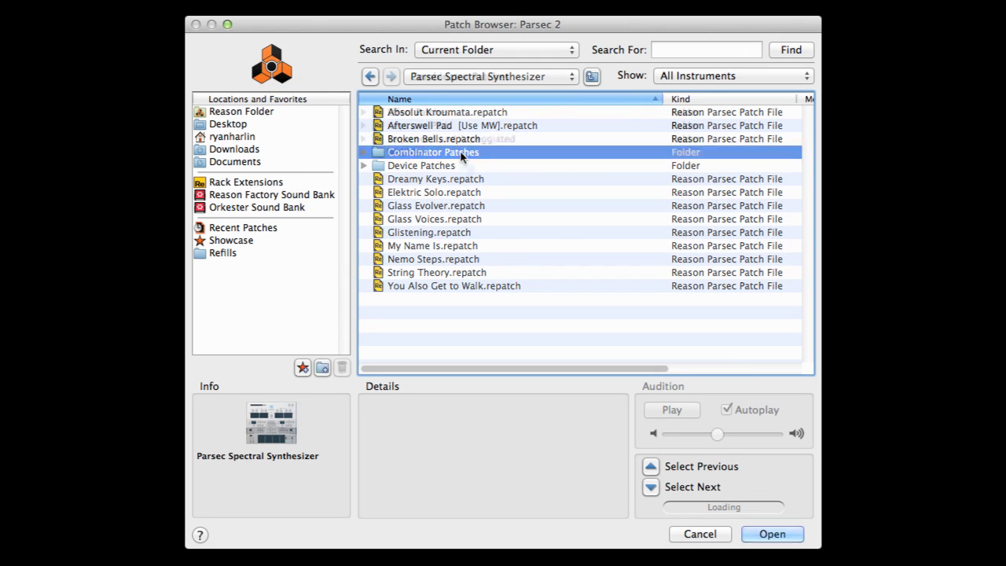
pyautogui.doubleClick(452, 140)
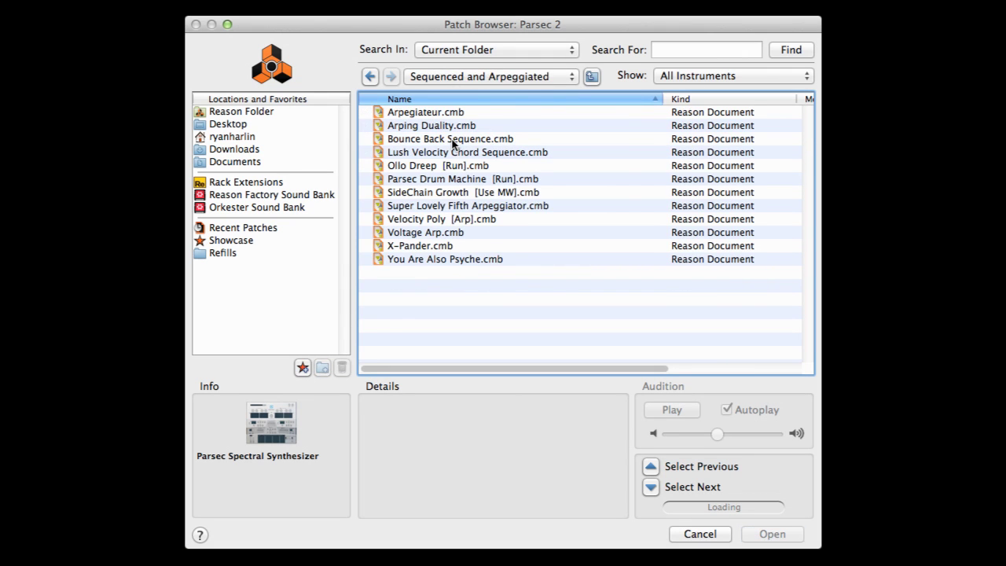
pyautogui.click(442, 179)
pyautogui.doubleClick(441, 181)
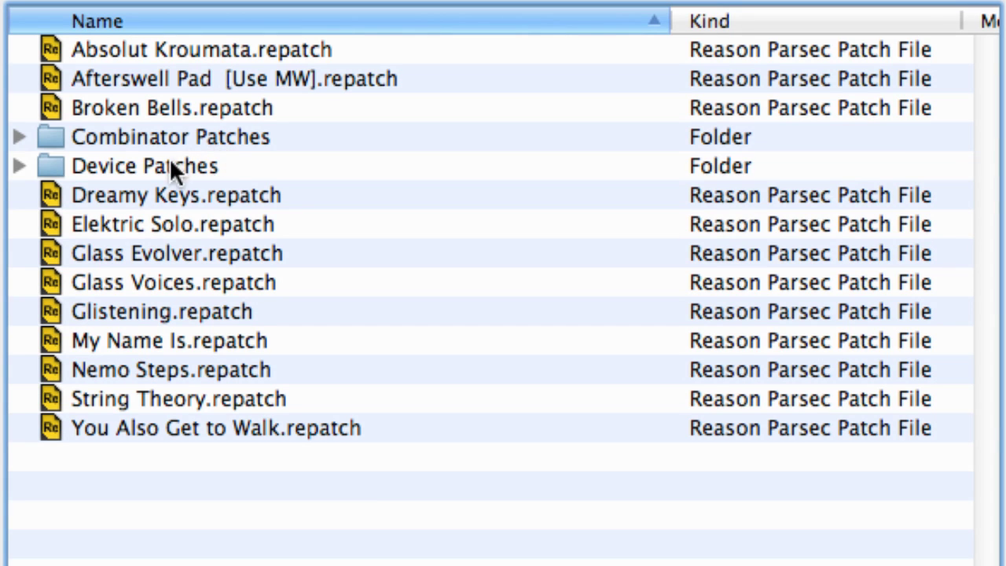
# - Choose the Downlifter patch from Device Patches > 11 FX and Buildups
pyautogui.doubleClick(171, 164)
pyautogui.doubleClick(153, 338)
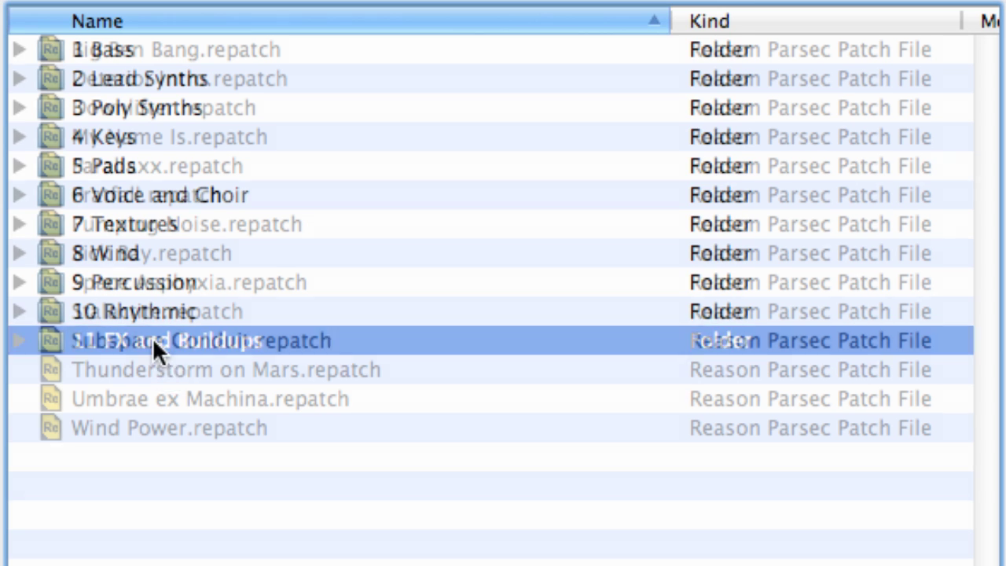
pyautogui.click(142, 107)
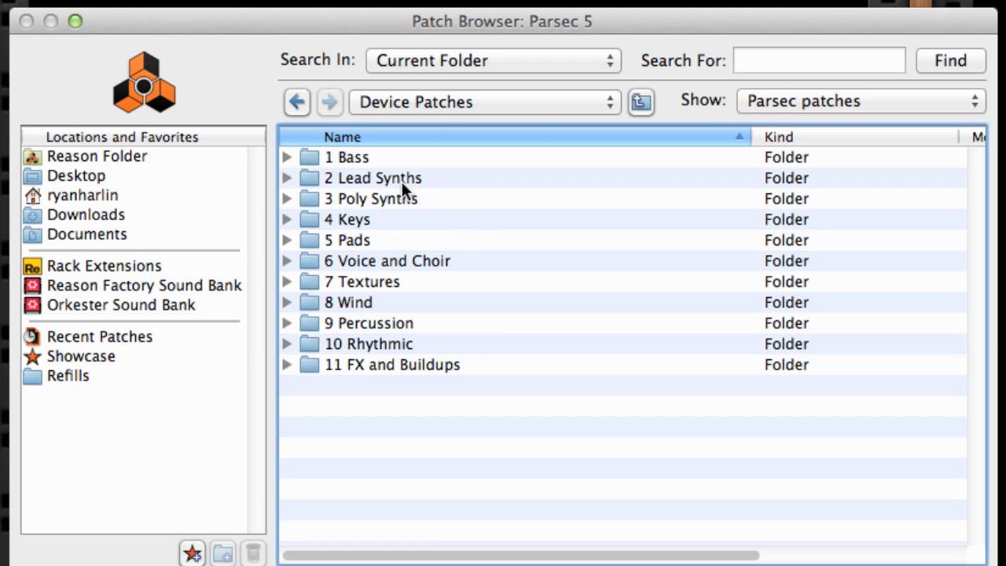
# - Pick the Hands in the Air patch from 2 Lead Synths and set Sound Engine B to Center Freq
pyautogui.doubleClick(399, 179)
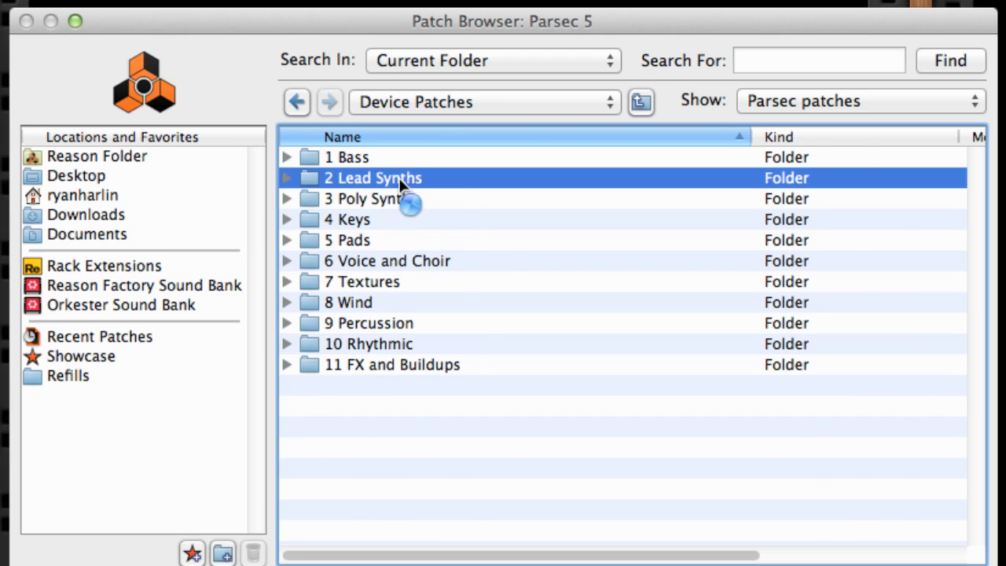
pyautogui.click(412, 351)
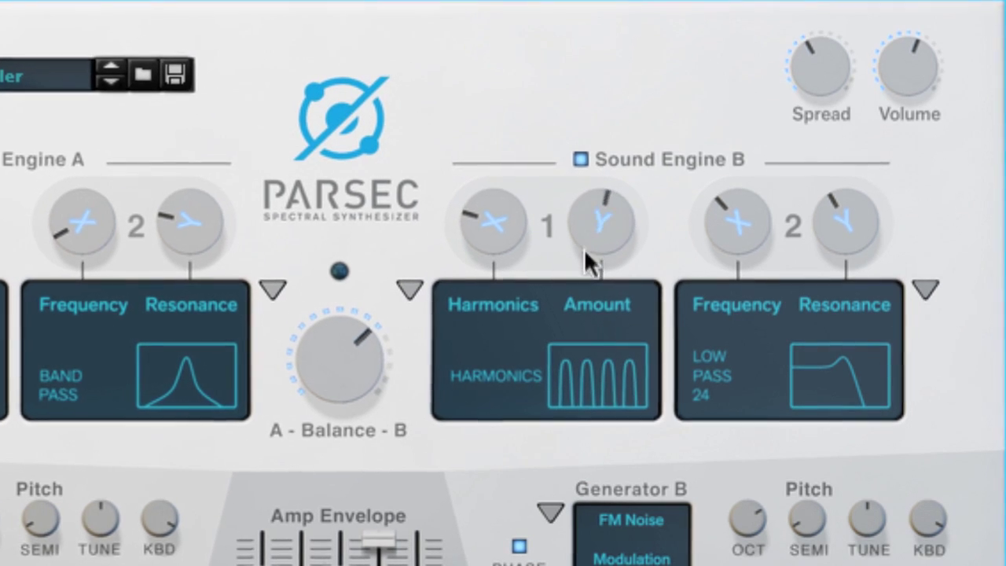
pyautogui.click(409, 290)
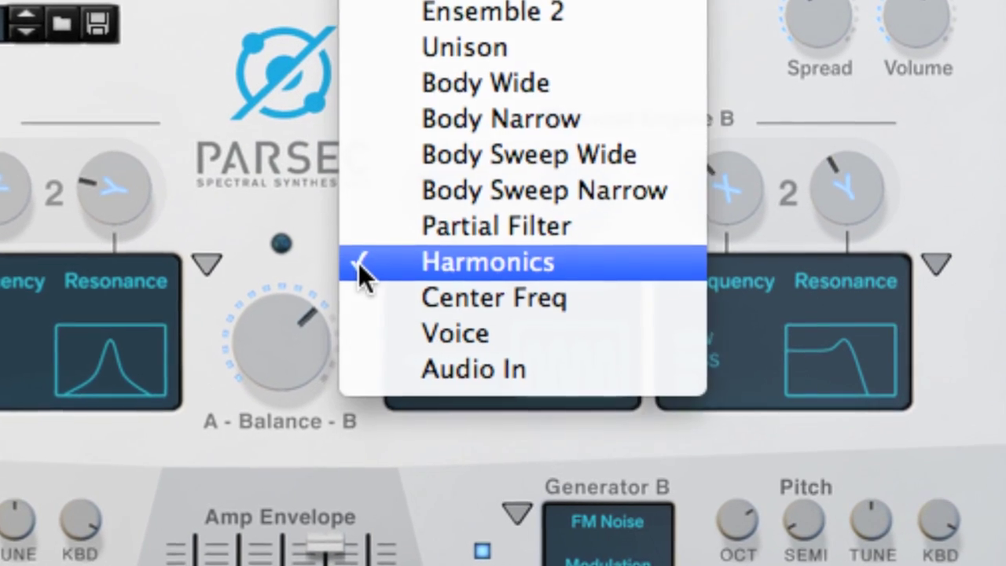
pyautogui.click(412, 298)
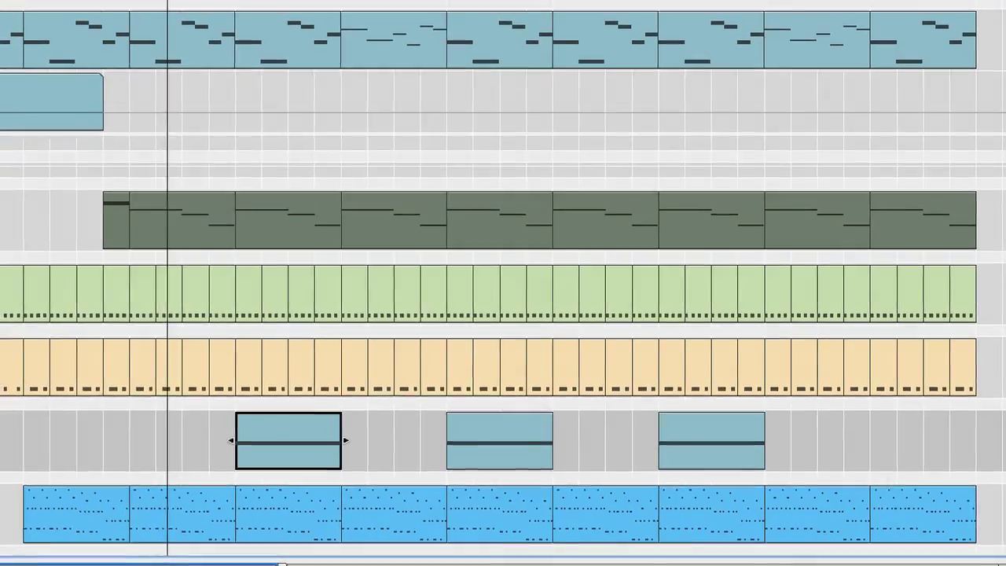